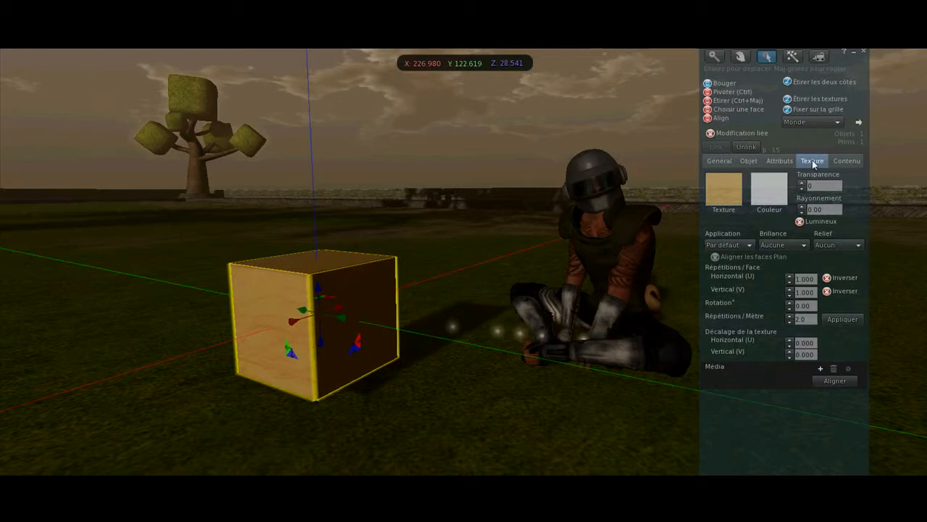
Step: Filter the textures for "wall" and apply the Konoha school wall texture to the whole cube
left_click(801, 165)
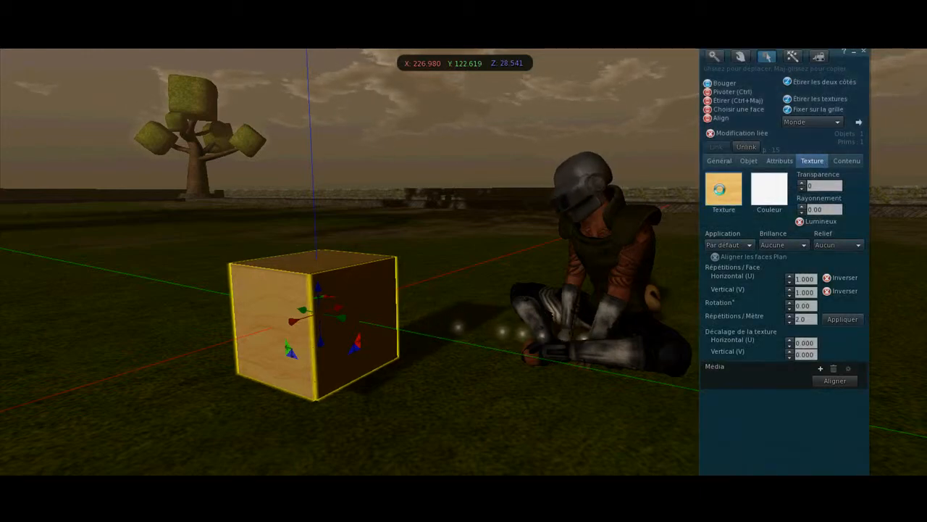
left_click(722, 188)
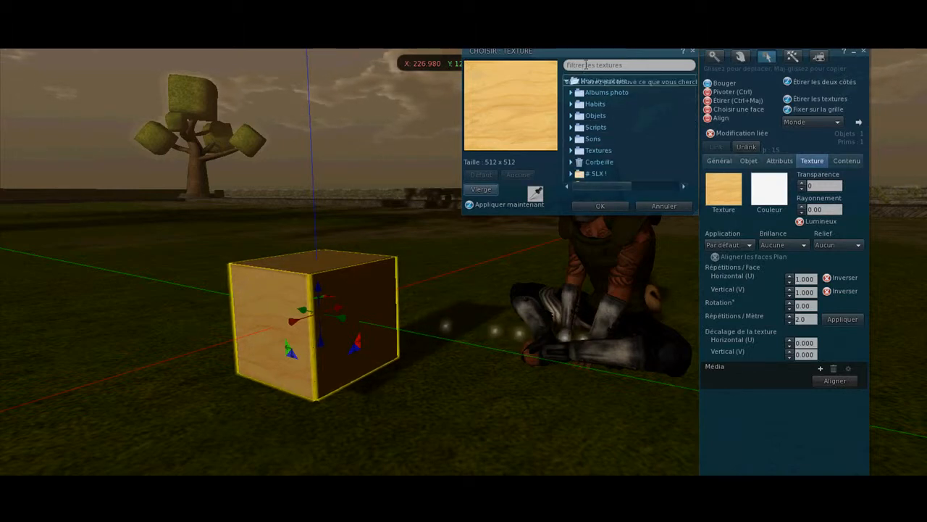
left_click(586, 64)
type("wall")
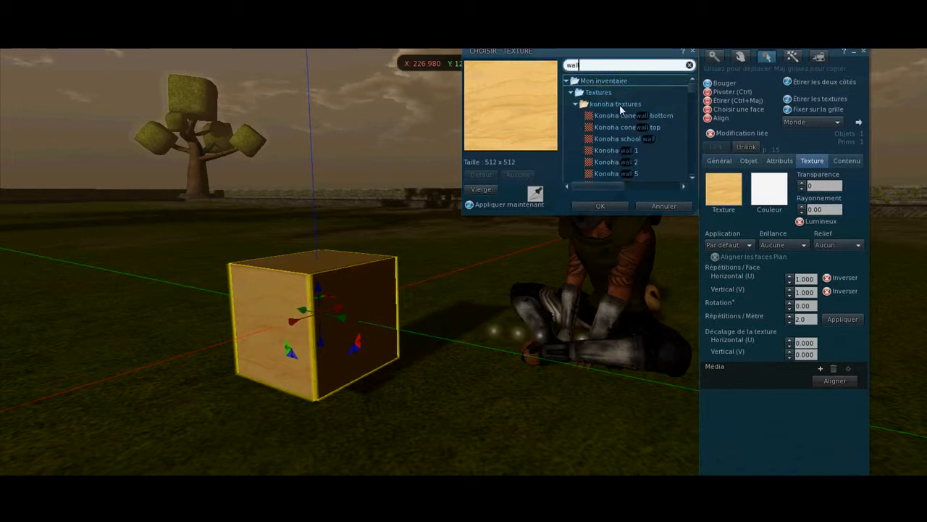
left_click(610, 139)
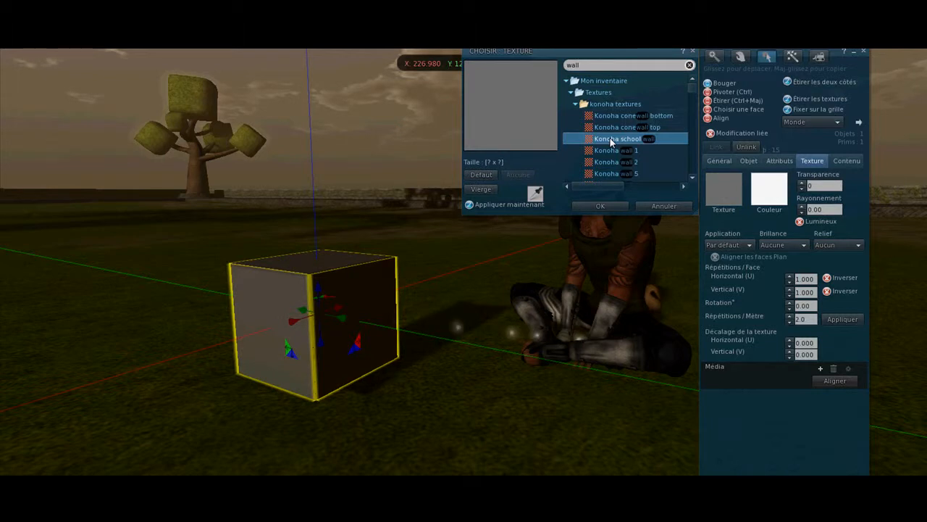
left_click(592, 207)
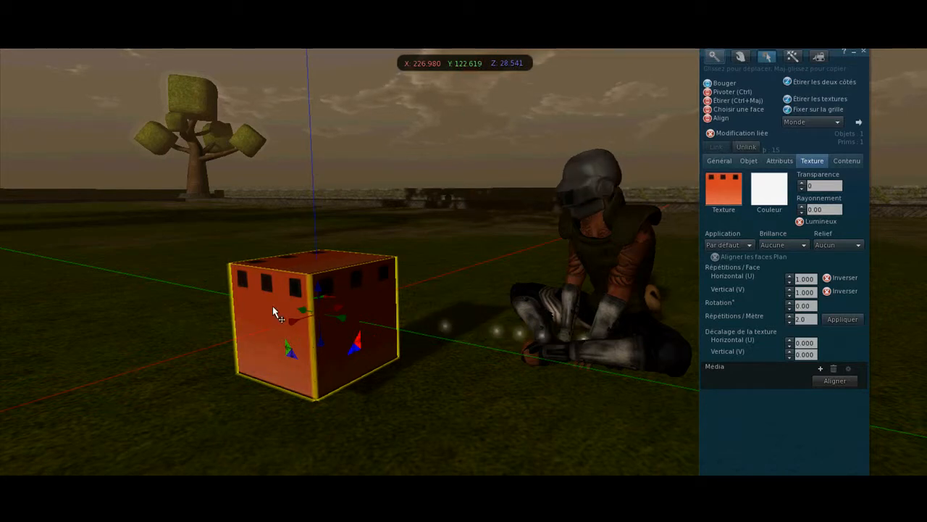
Step: Try tinting the cube red, yellow and light blue (RGB 84, 133, 216), and cancel the colour change
left_click(767, 194)
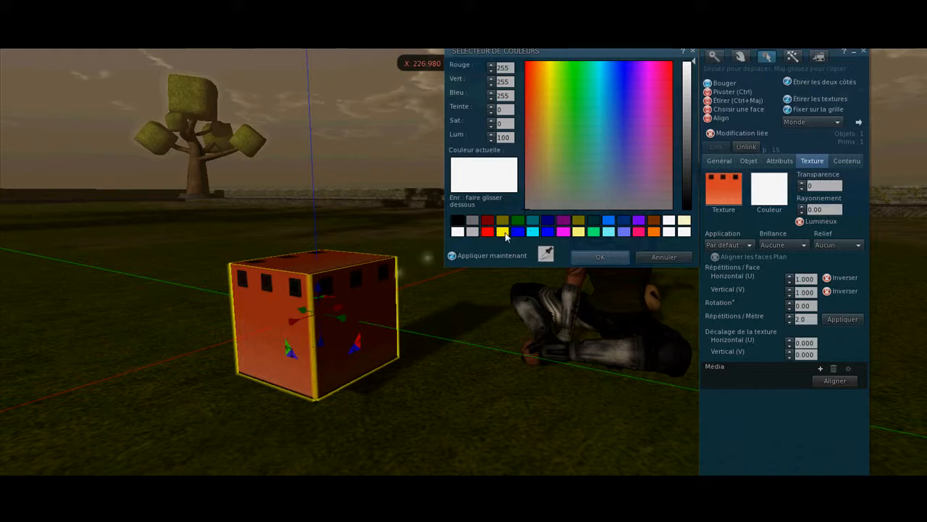
left_click(488, 231)
left_click(503, 232)
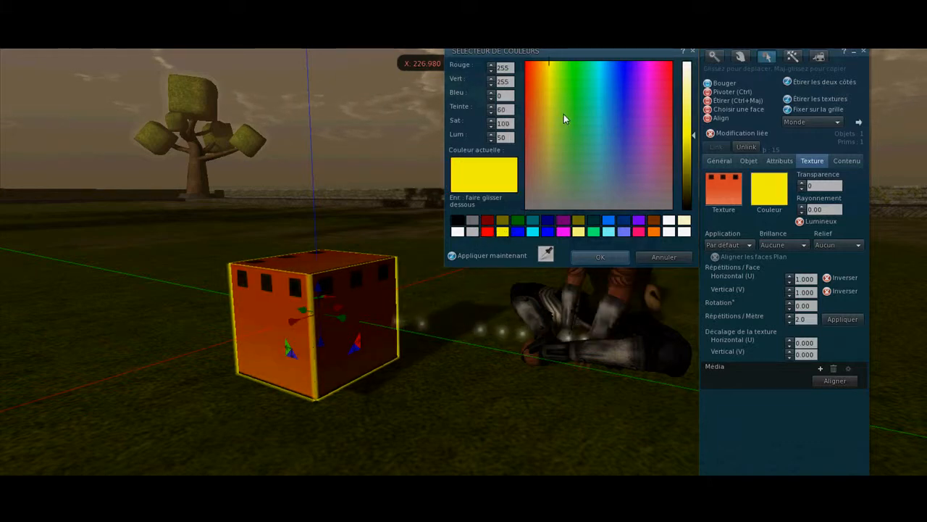
left_click_drag(563, 119, 614, 116)
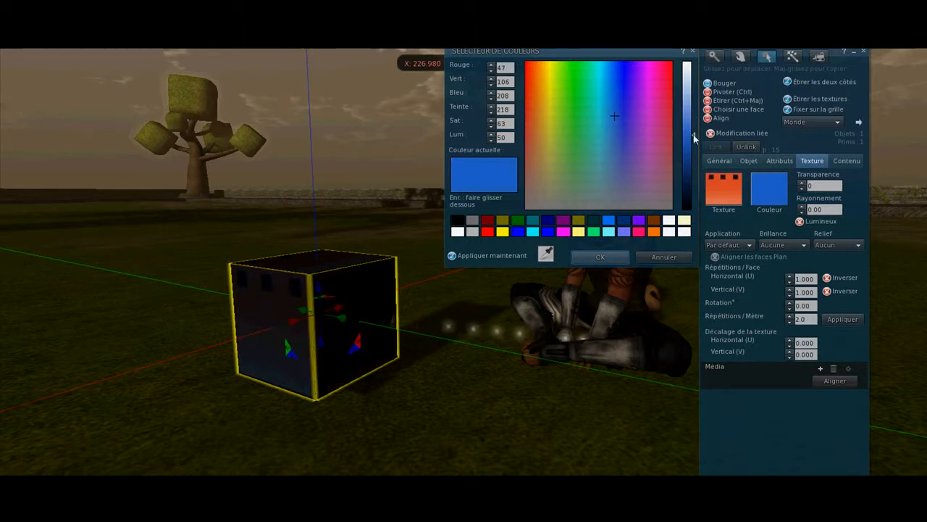
mouse_move(694, 137)
left_mouse_down()
mouse_move(693, 108)
mouse_move(692, 164)
mouse_move(694, 123)
left_mouse_up()
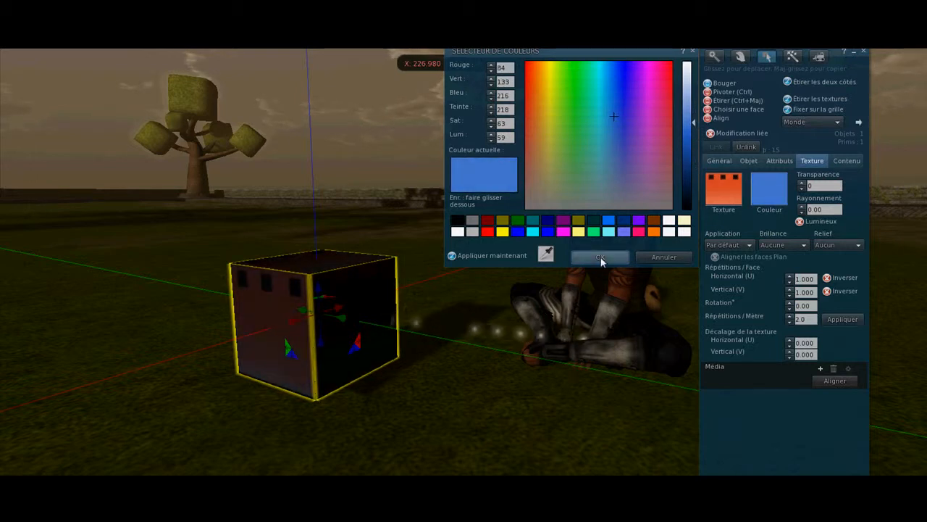
left_click(673, 257)
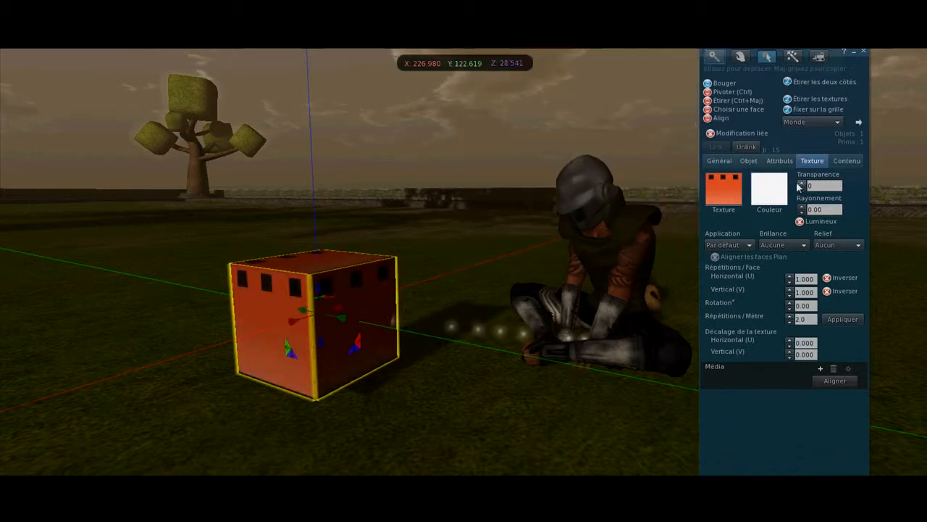
Step: Try a transparency of 18 and a glow of 0.80 on the cube, returning each to 0
left_click(802, 182)
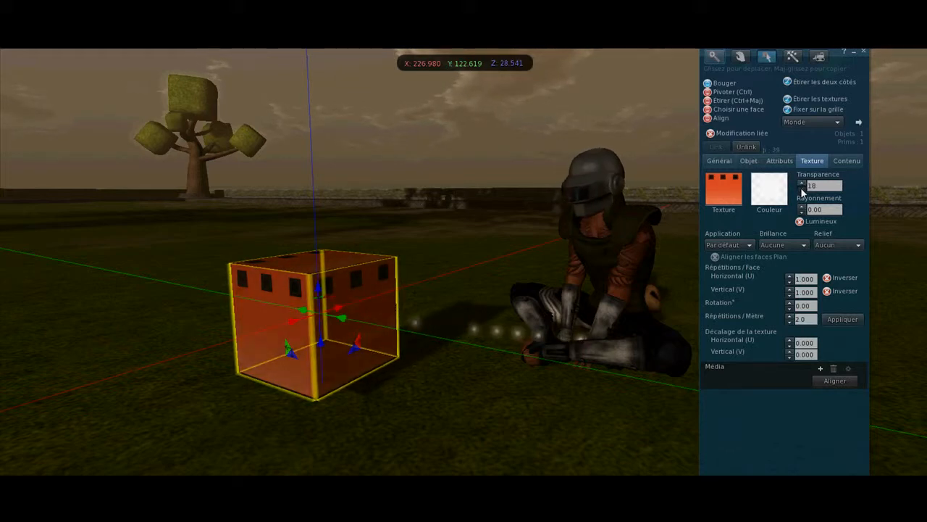
left_click(802, 189)
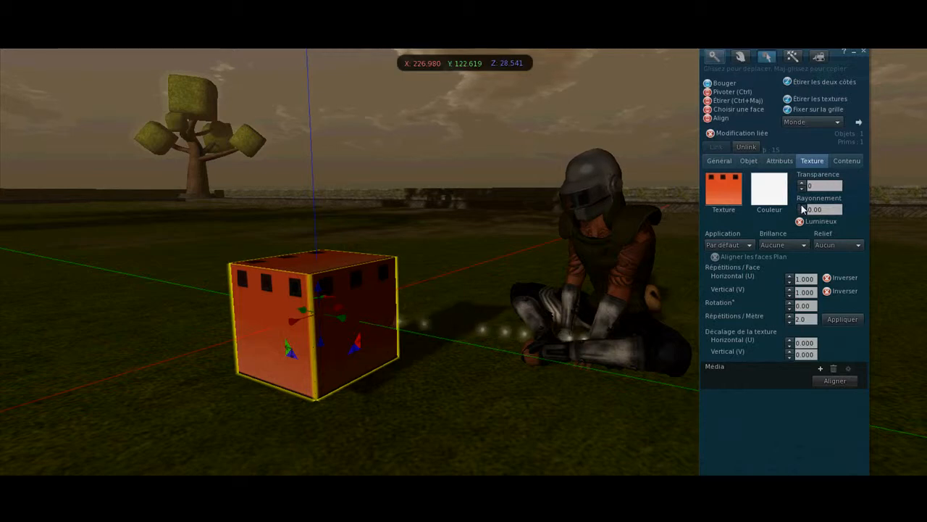
left_click(802, 207)
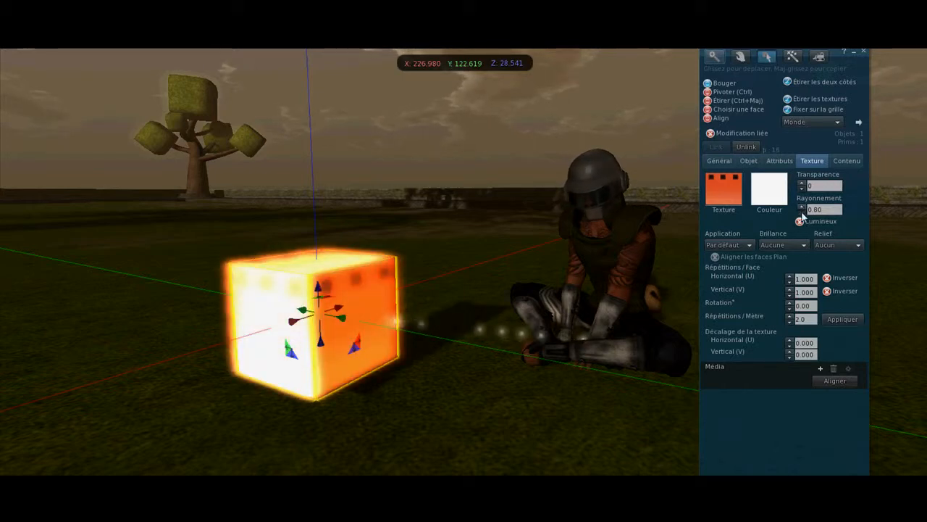
left_click(802, 212)
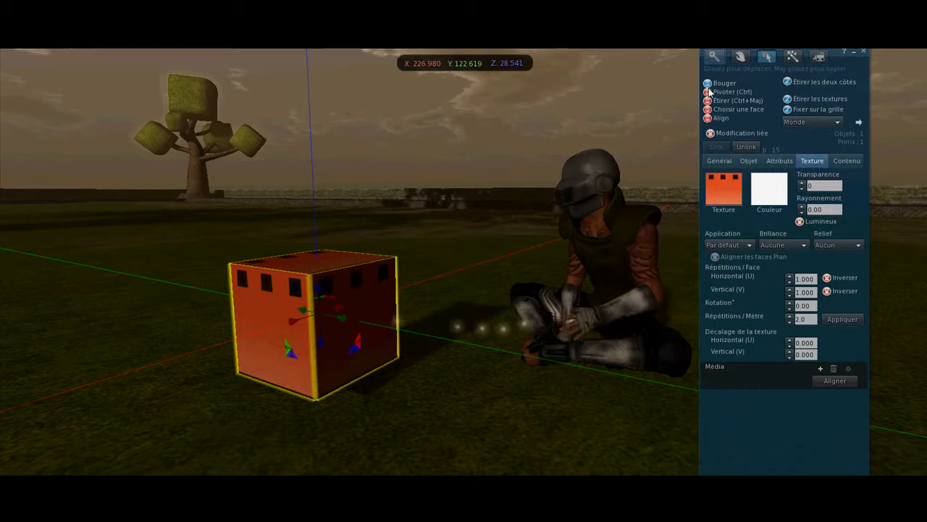
Step: Rotate the cube about its vertical axis and try more texture repeats per face, returning horizontal and vertical repeats to 1
left_click_drag(329, 331, 378, 327, "ctrl")
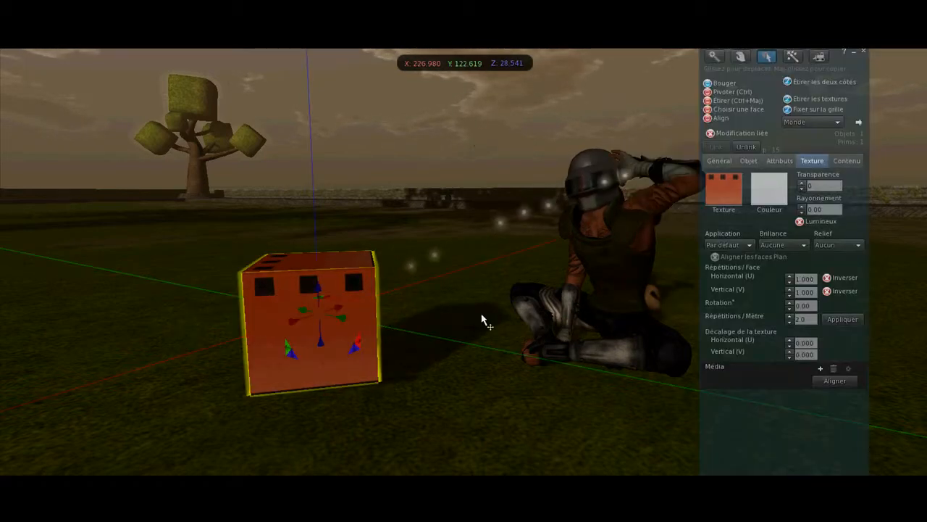
left_click_drag(789, 280, 763, 295)
type("1")
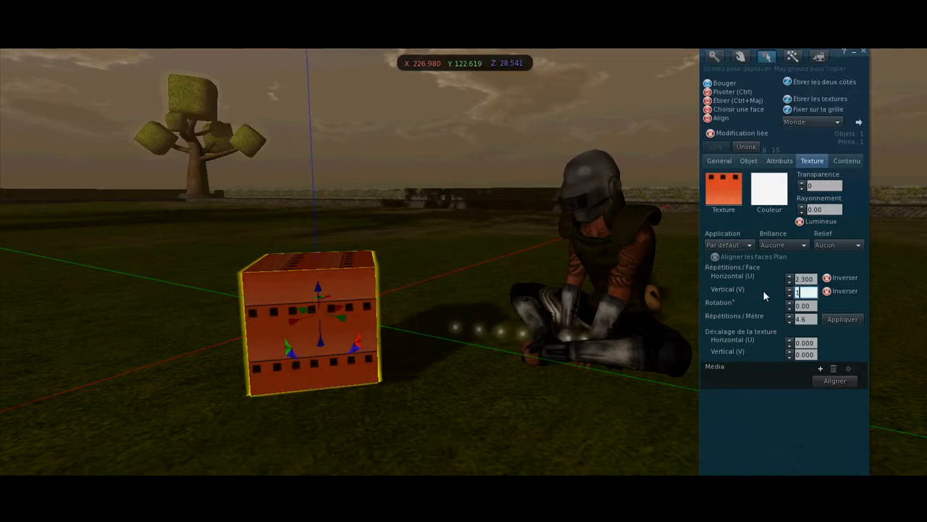
key("Return")
left_click_drag(814, 278, 754, 275)
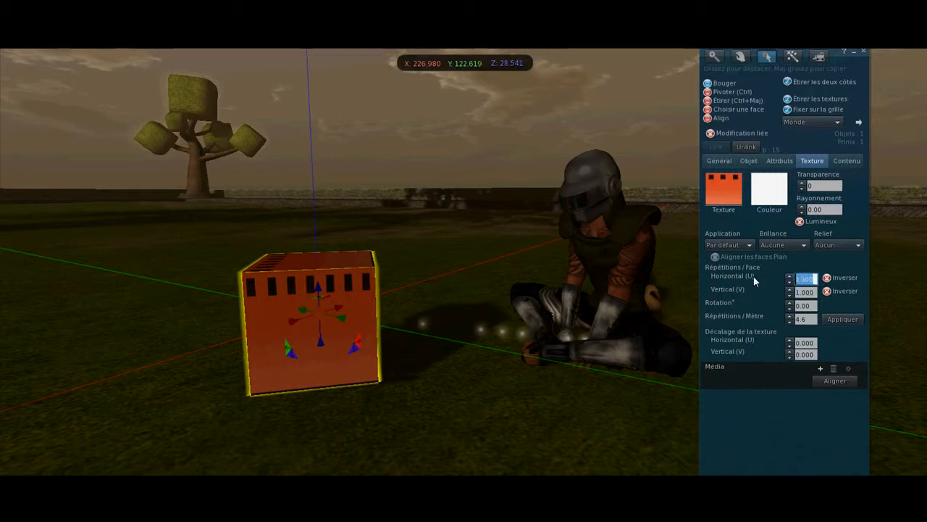
type("1")
key("Return")
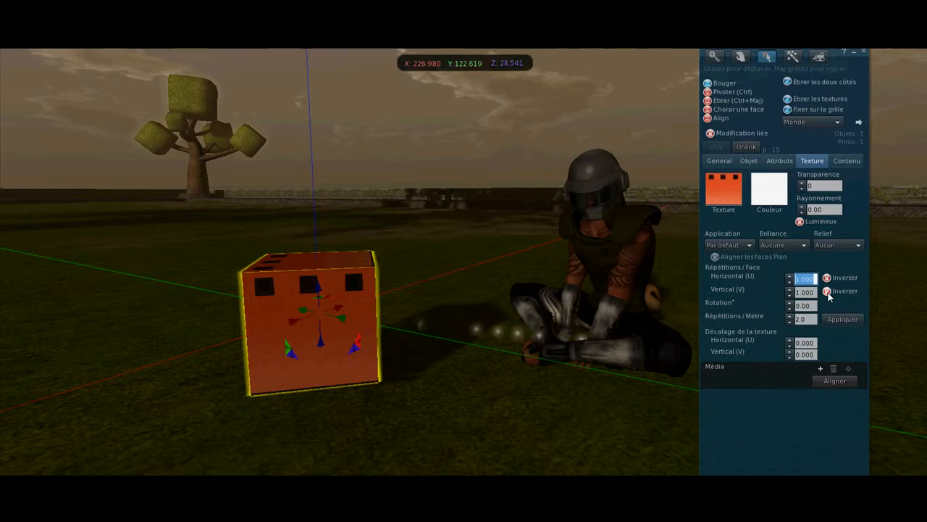
Step: Try flipping the cube's texture vertically and restore its original orientation
left_click(827, 291)
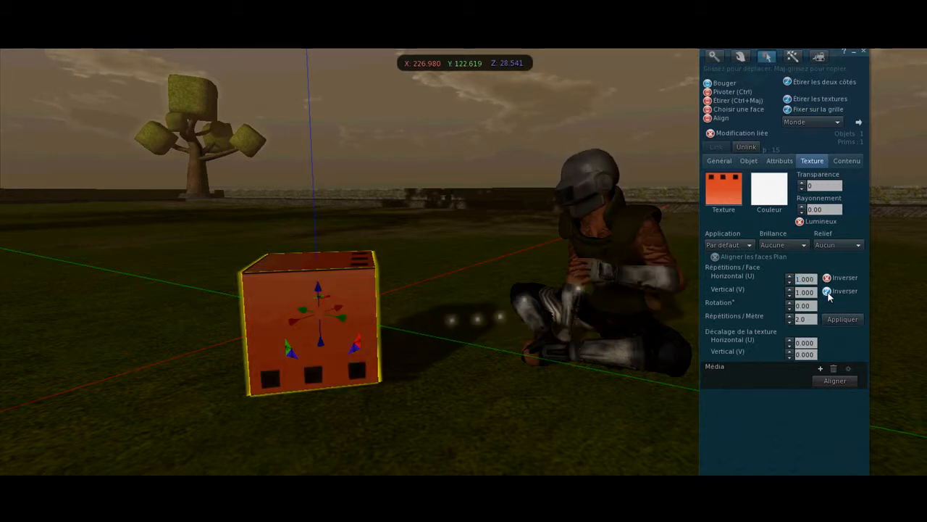
left_click(828, 292)
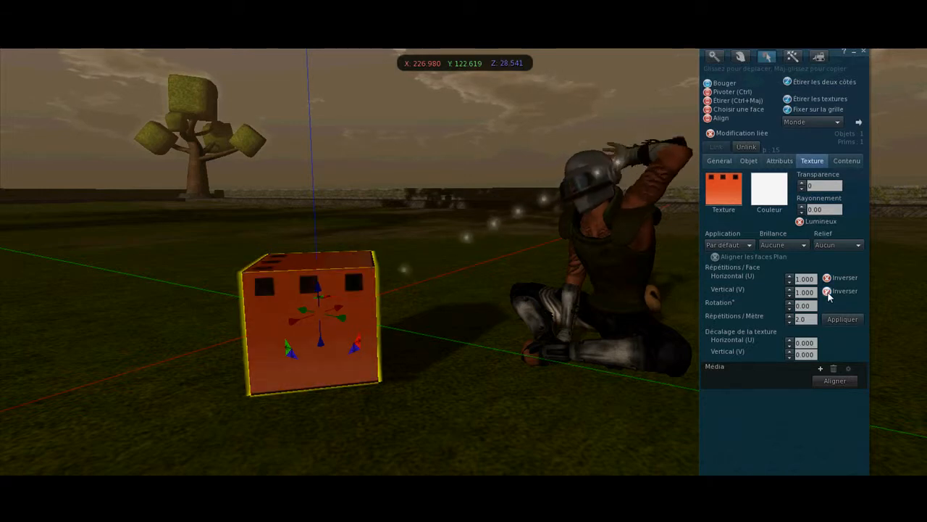
Step: Set the cube texture's horizontal repeats per face to 1.3 and its horizontal offset to 0.1
left_click(791, 280)
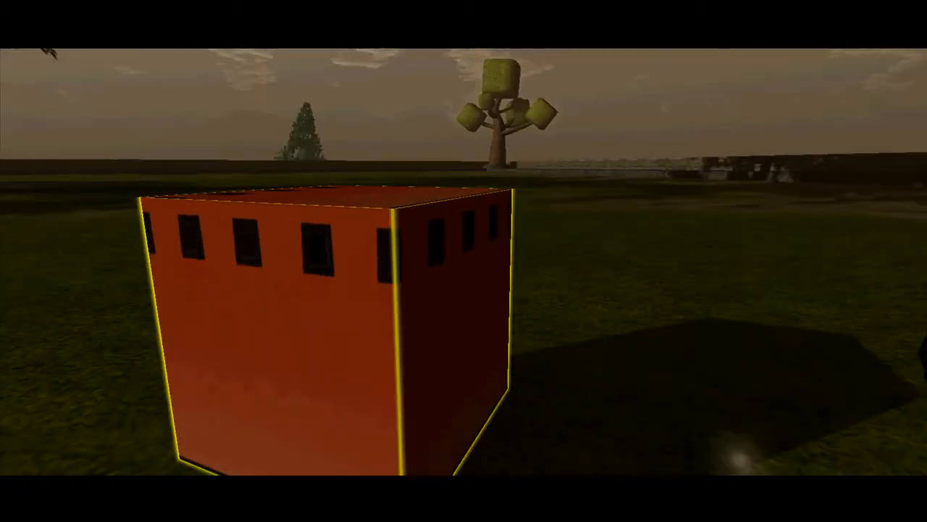
left_click_drag(463, 261, 523, 272, "alt")
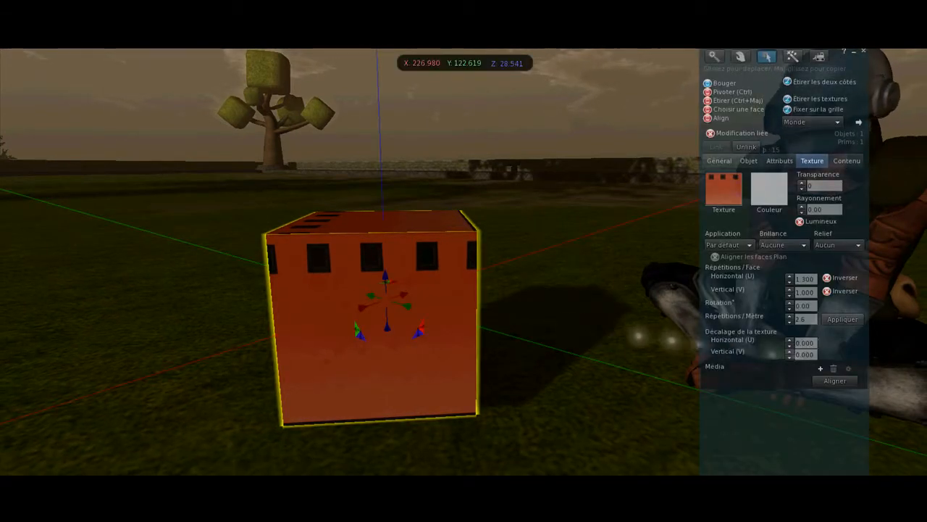
left_click(790, 342)
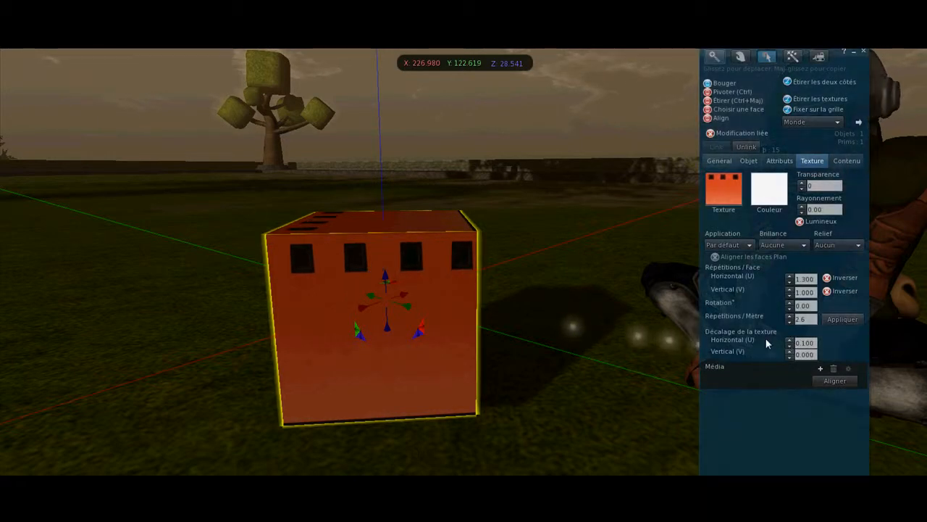
mouse_move(466, 256)
left_mouse_down("alt")
mouse_move(467, 215)
mouse_move(466, 249)
mouse_move(454, 242)
mouse_move(471, 255)
mouse_move(470, 239)
mouse_move(416, 284)
mouse_move(466, 254)
left_mouse_up("alt")
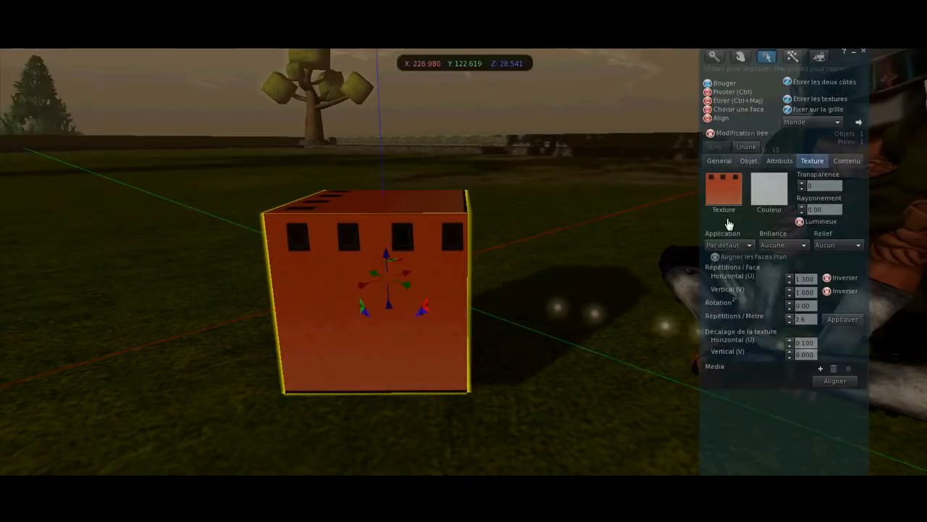
Step: Tilt the cube about its red X axis, viewed from the opposite side, and keep the move mode active
left_click_drag(450, 261, 833, 275, "alt")
left_click_drag(500, 276, 414, 278, "ctrl+alt")
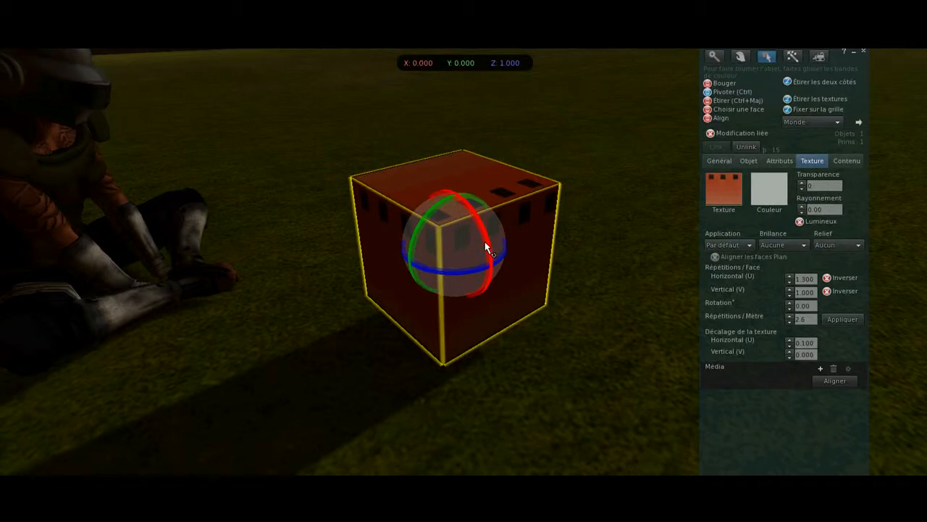
mouse_move(484, 241)
left_mouse_down("ctrl")
mouse_move(485, 265)
mouse_move(481, 249)
left_mouse_up("ctrl")
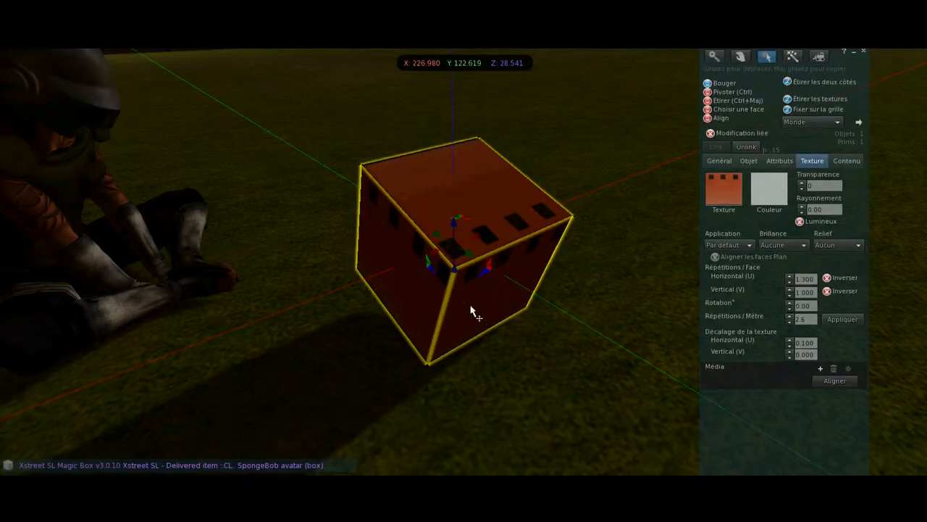
left_click(710, 111)
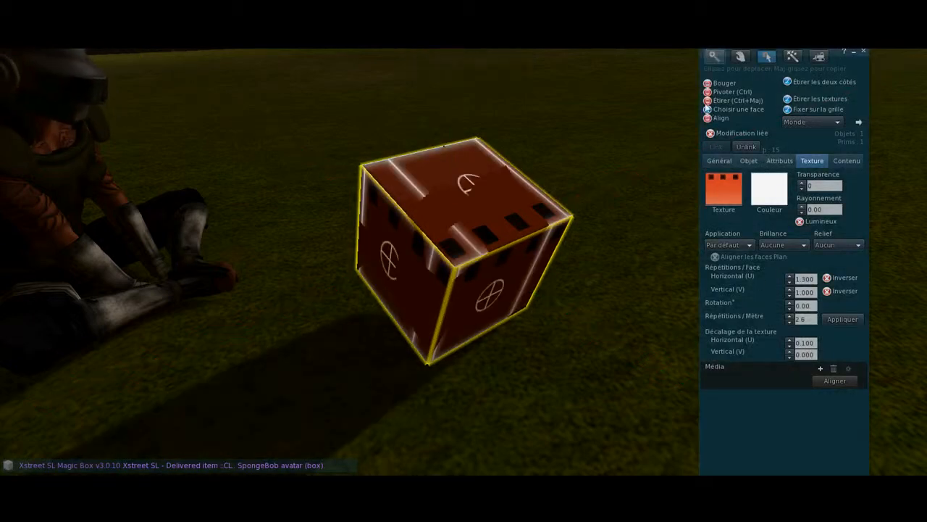
left_click(708, 83)
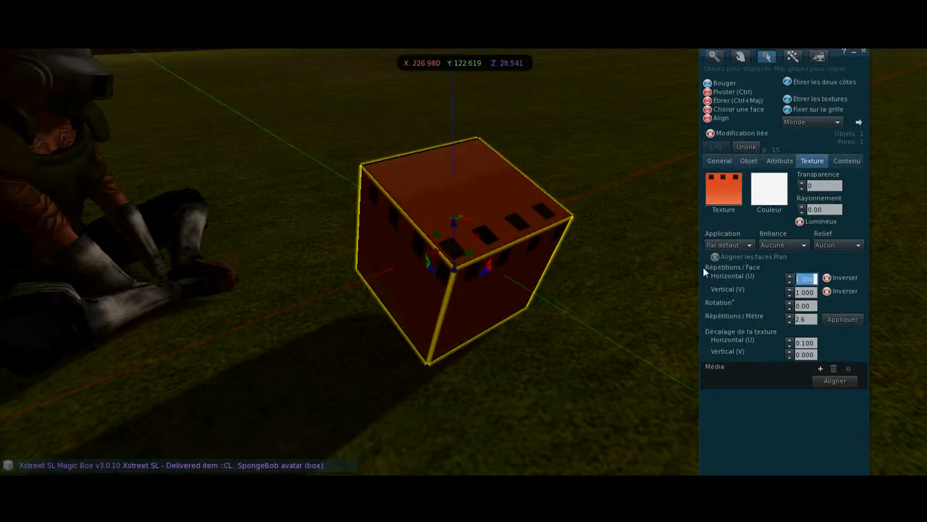
Step: Reset the cube texture's horizontal repeats per face to 1 and its horizontal offset to 0
type("1")
key("Return")
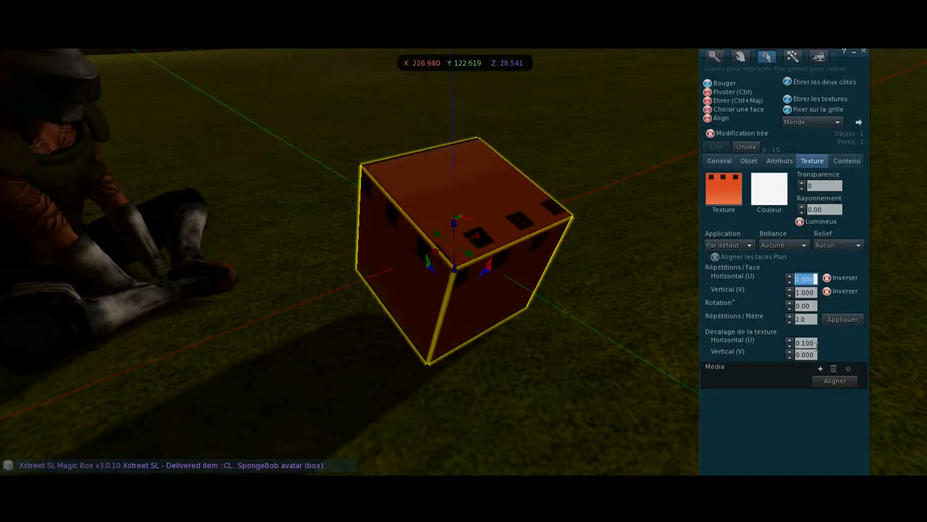
left_click_drag(815, 344, 745, 345)
type("0")
key("Return")
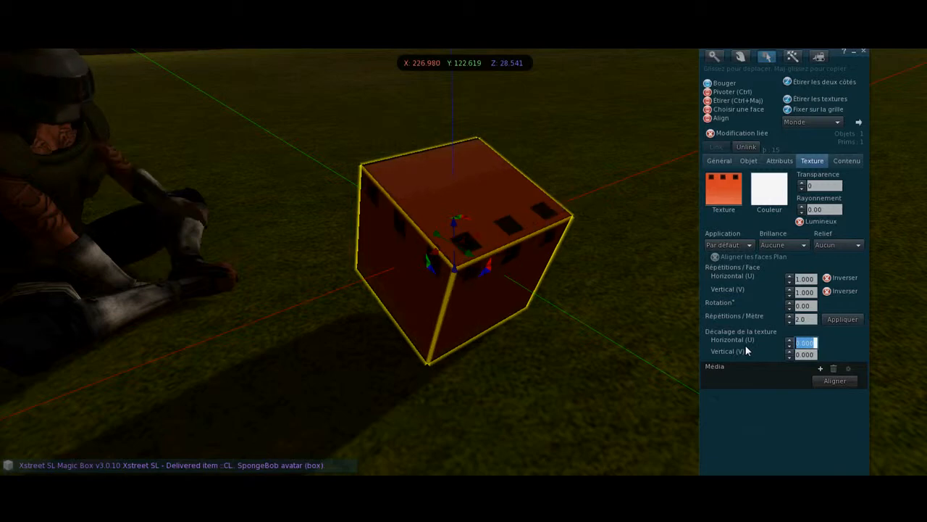
Step: Rotate the tilted cube so that two of its side faces with dark squares point toward the camera
key("ctrl")
left_click_drag(452, 270, 551, 237, "ctrl")
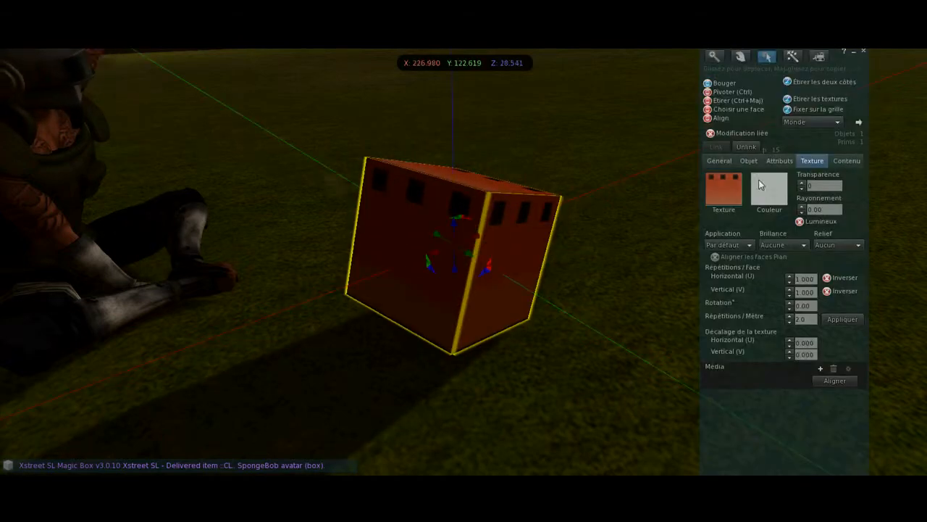
Step: Select only the cube's right-hand visible side face, apply the texture brickwall049b.tga found by filtering for "wall", and finish editing
left_click(710, 110)
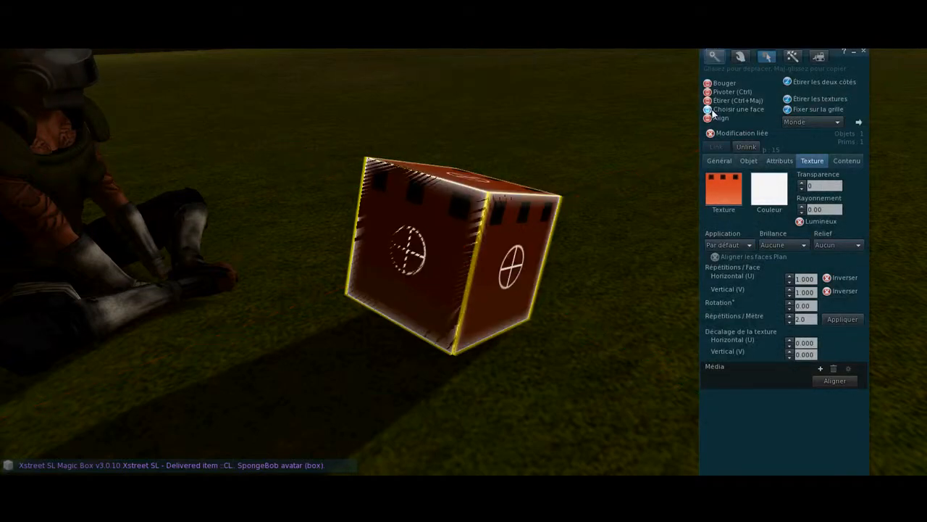
left_click(510, 266)
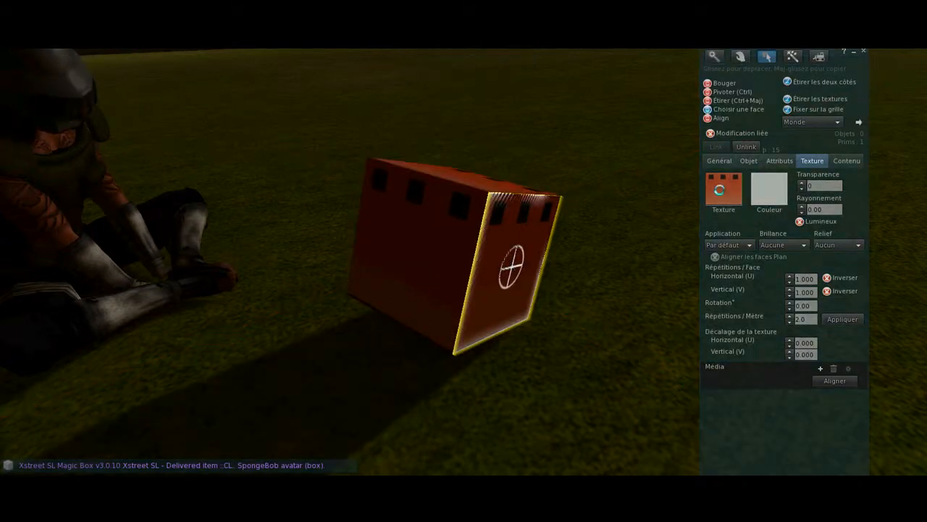
left_click(722, 194)
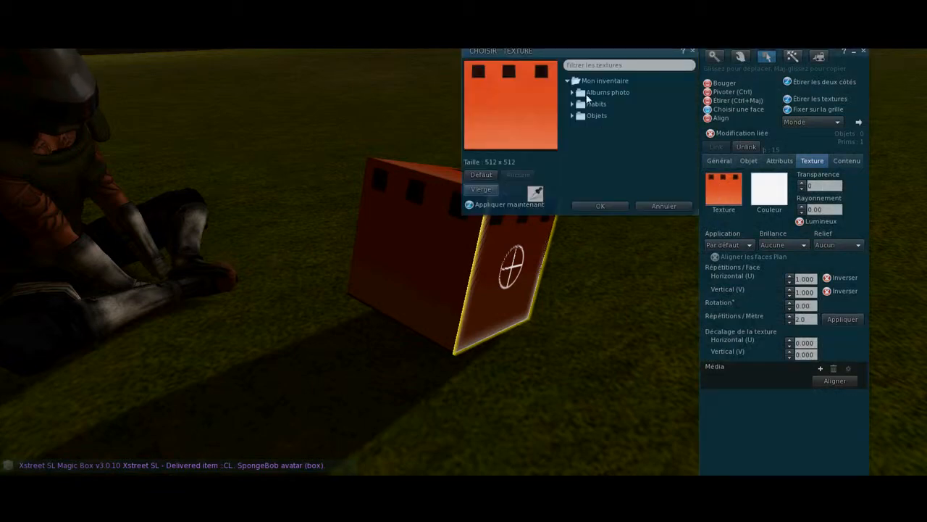
left_click(597, 65)
type("wall")
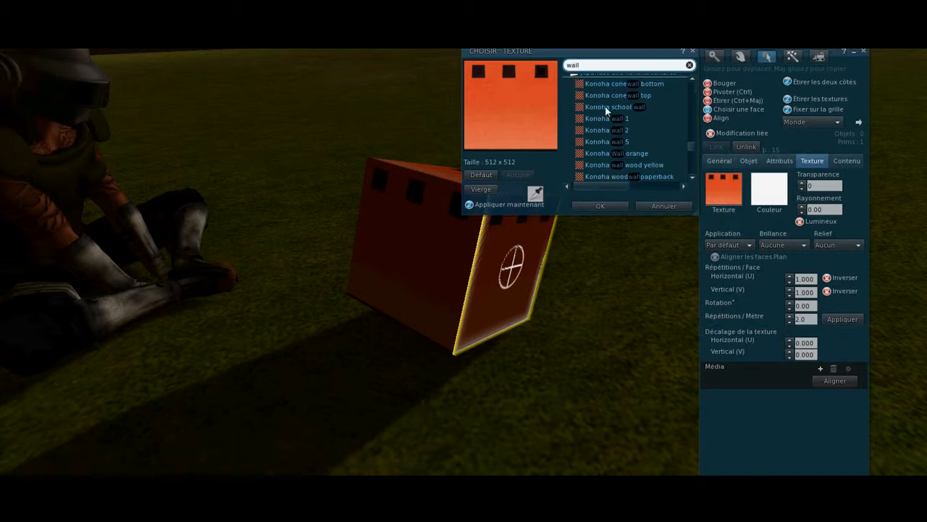
scroll(602, 123, "up", 5)
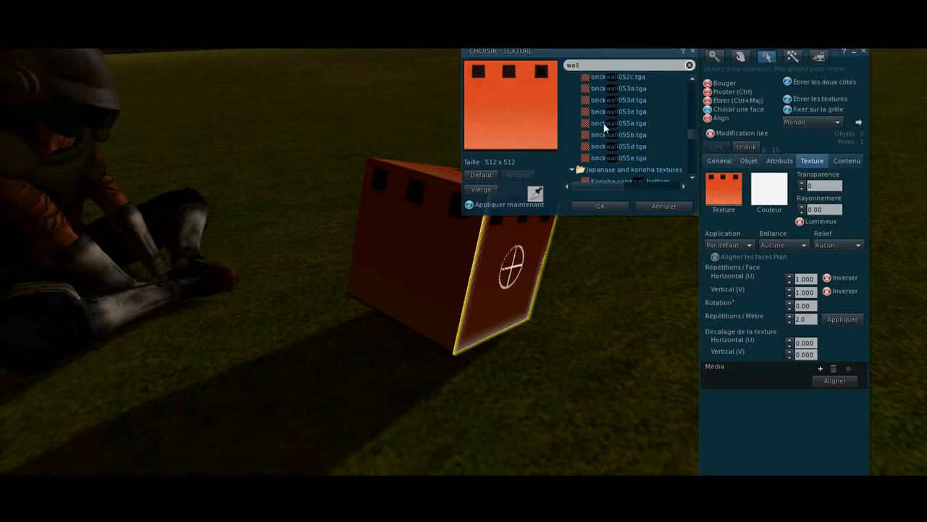
left_click(627, 130)
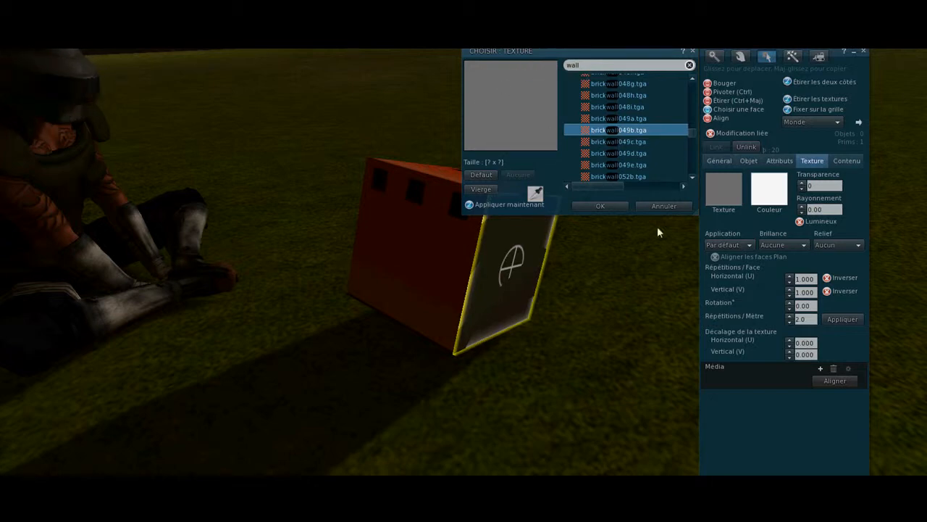
left_click(612, 209)
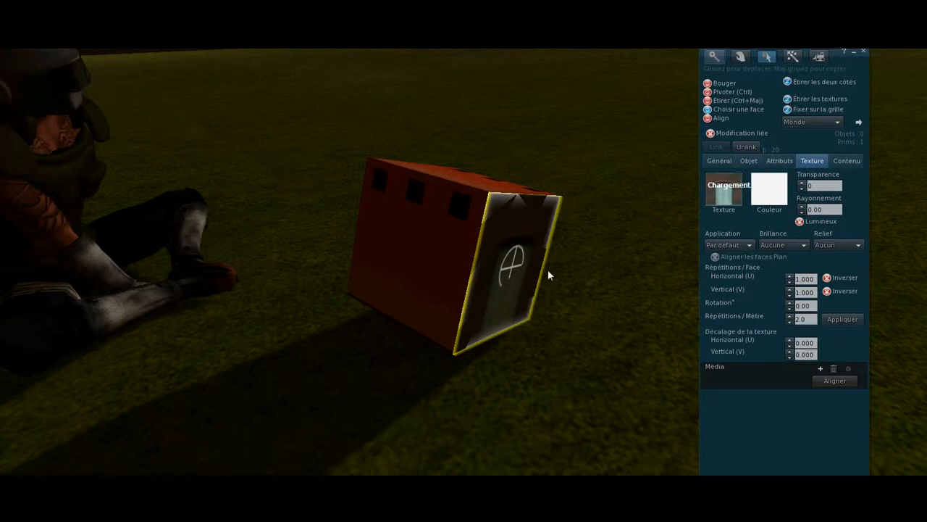
left_click(566, 307)
key("ctrl+b")
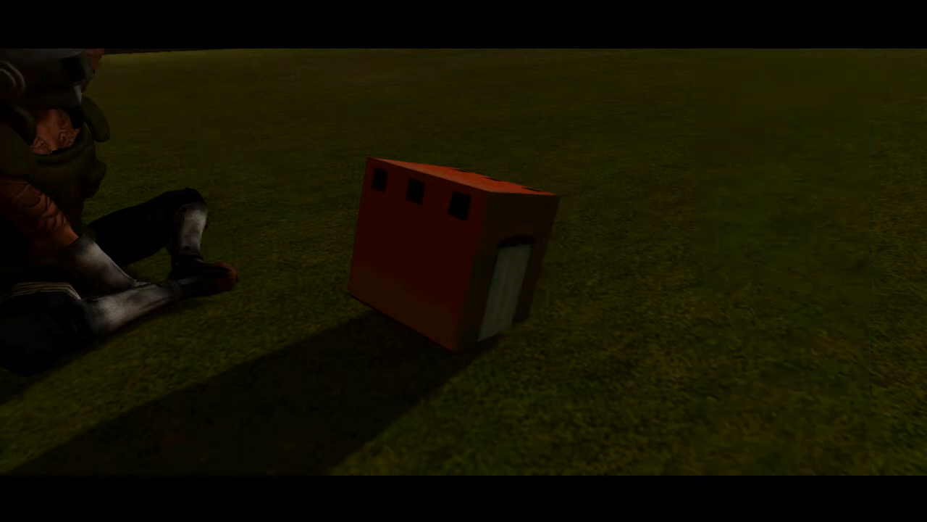
Step: Reopen the cube for editing and activate individual face selection
left_click_drag(510, 269, 442, 236, "ctrl+alt")
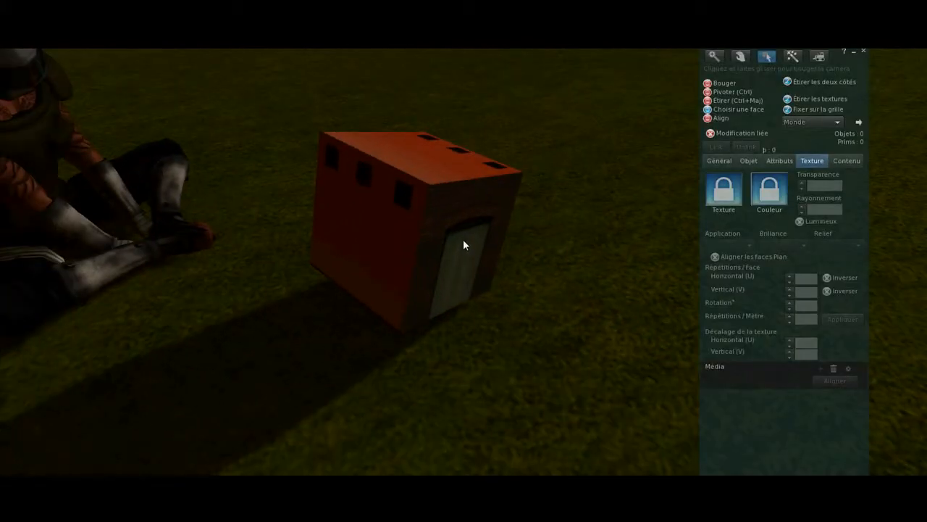
right_click(463, 240)
left_click(475, 253)
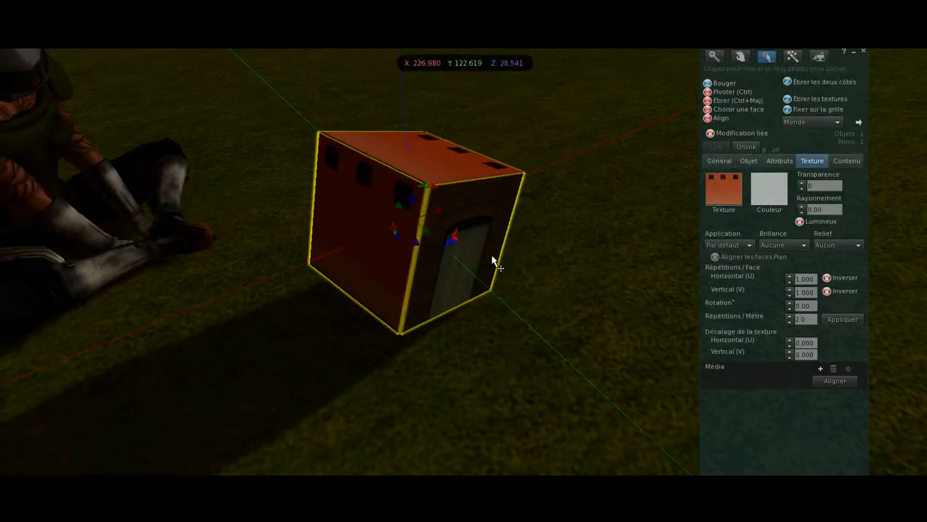
left_click(707, 109)
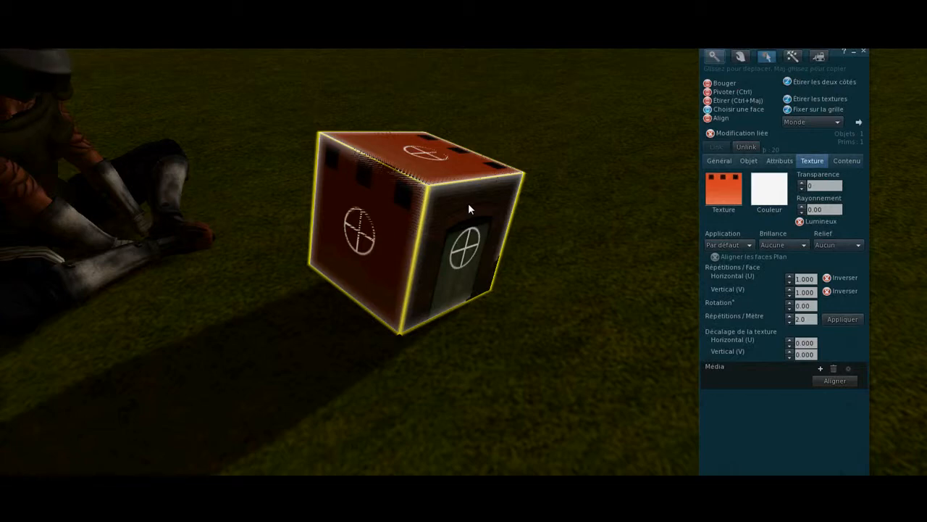
Step: Practise adding and removing the cube's top, orange side and doorway faces in the multiple-face selection
left_click(435, 160, "shift")
left_click(373, 214, "shift")
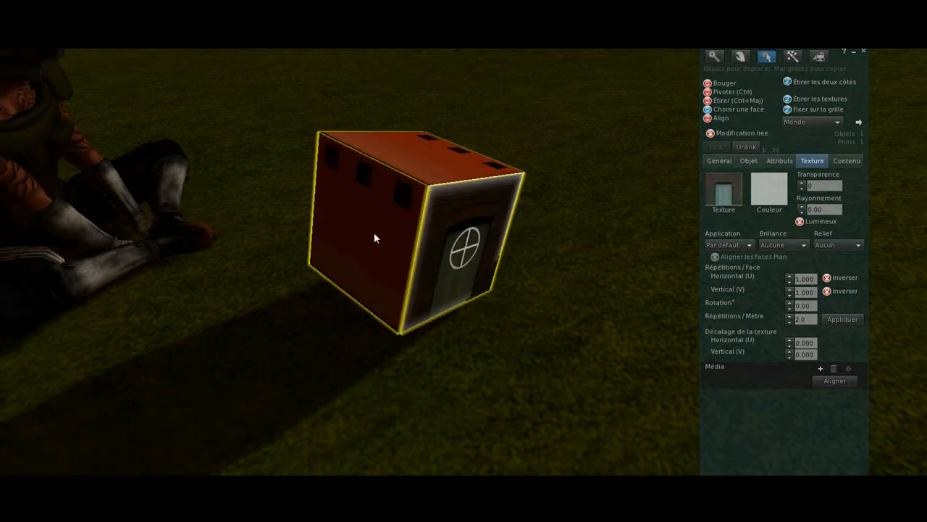
left_click(370, 228, "shift")
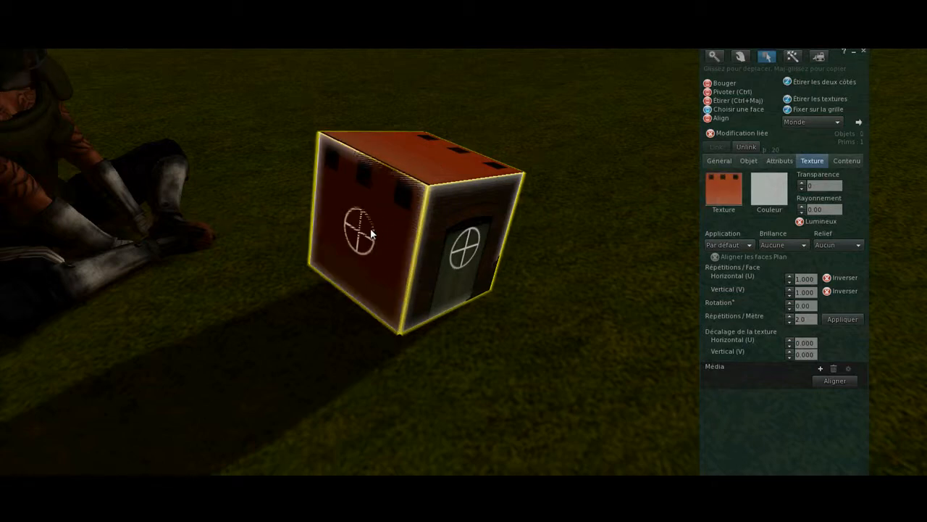
left_click(425, 164, "shift")
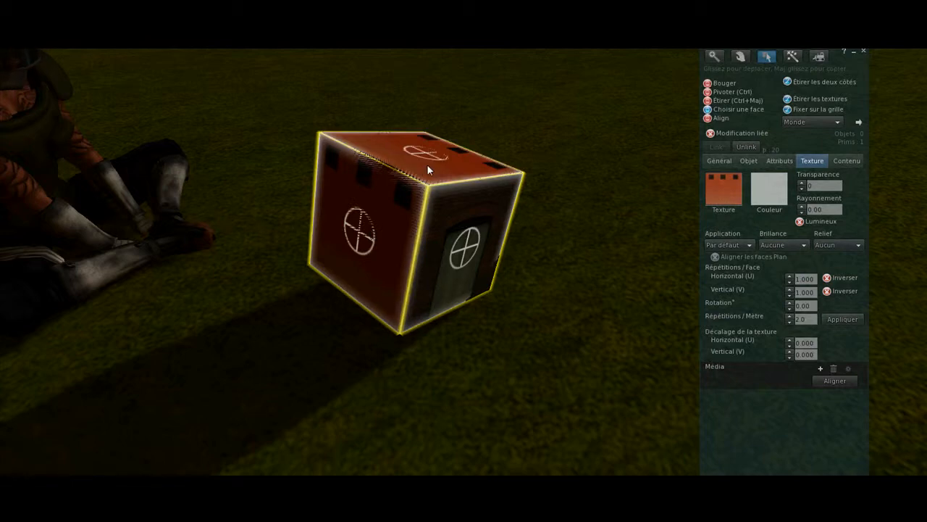
left_click(463, 244, "shift")
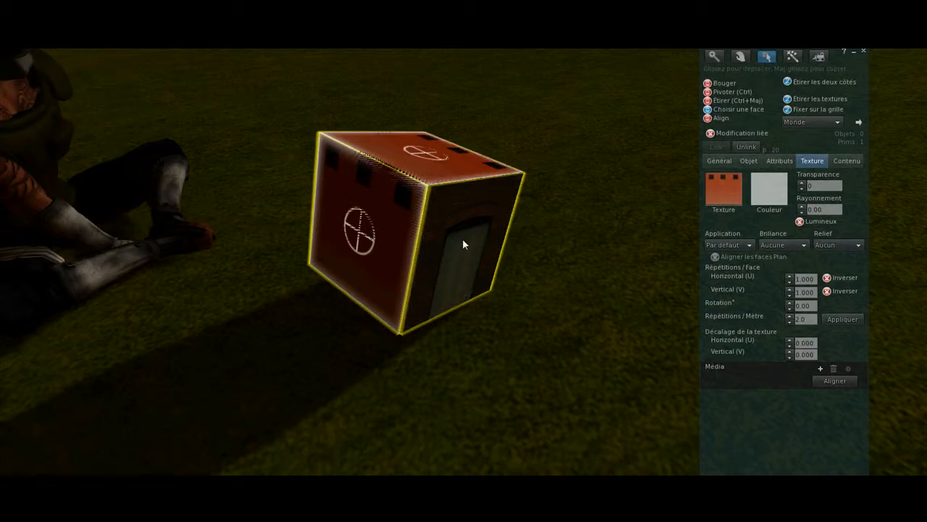
left_click(382, 233, "shift")
left_click(436, 169, "shift")
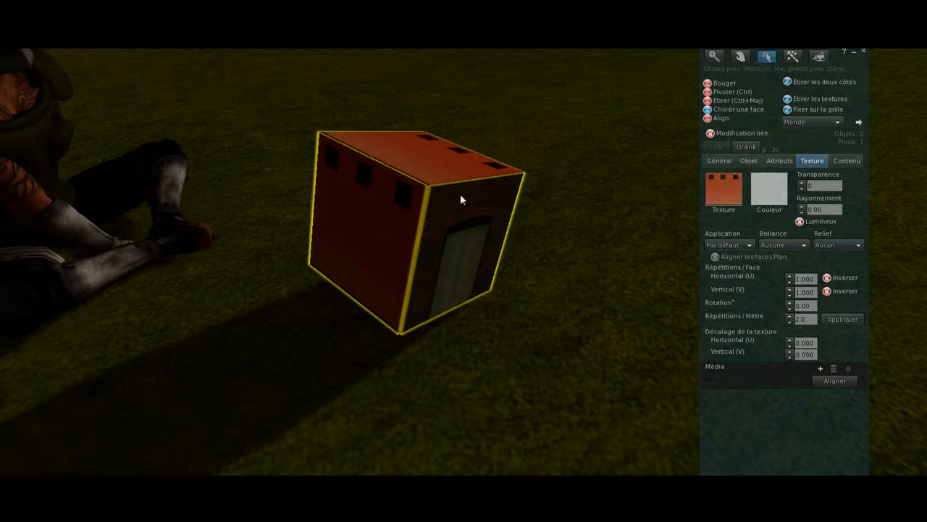
Step: Select only the cube's top and visible orange side faces, excluding the doorway face, and tint them magenta (255, 0, 255)
left_click(384, 238)
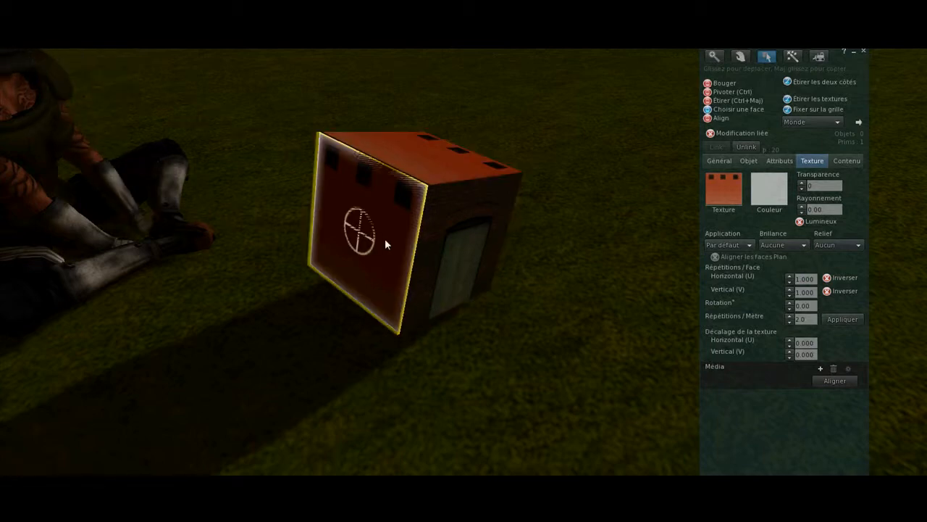
left_click(440, 167)
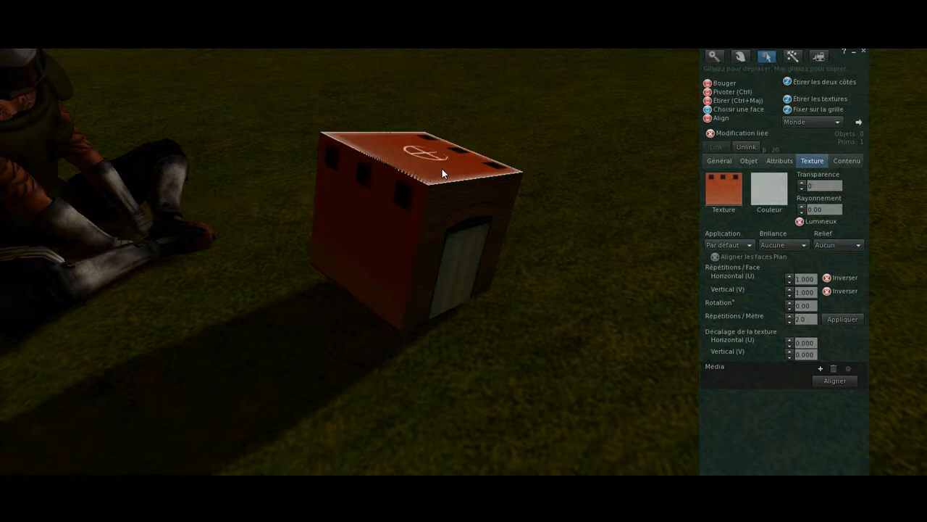
left_click(457, 228)
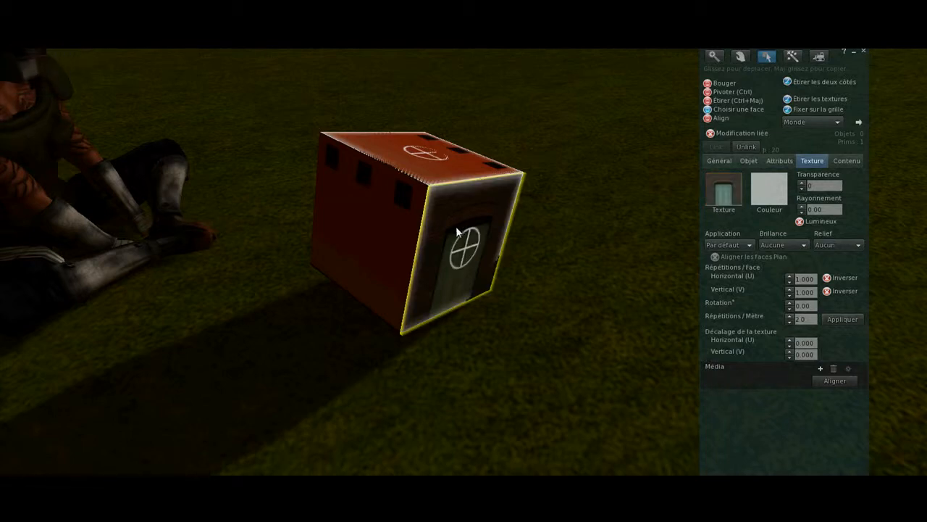
left_click(461, 235, "shift")
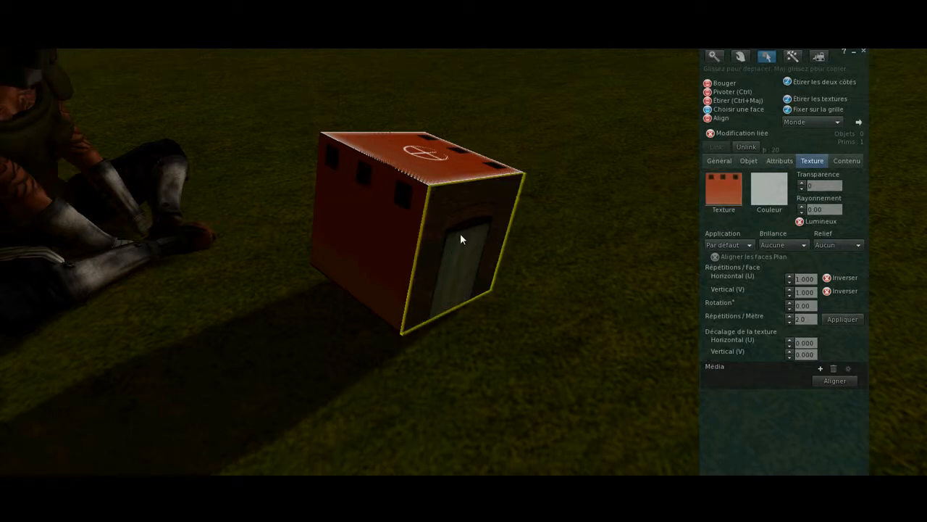
left_click(367, 226, "shift")
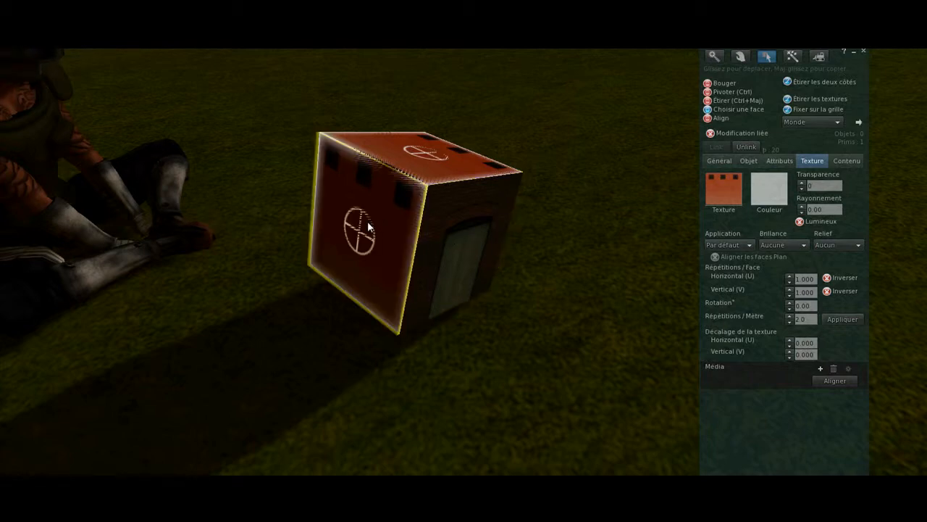
left_click(768, 194)
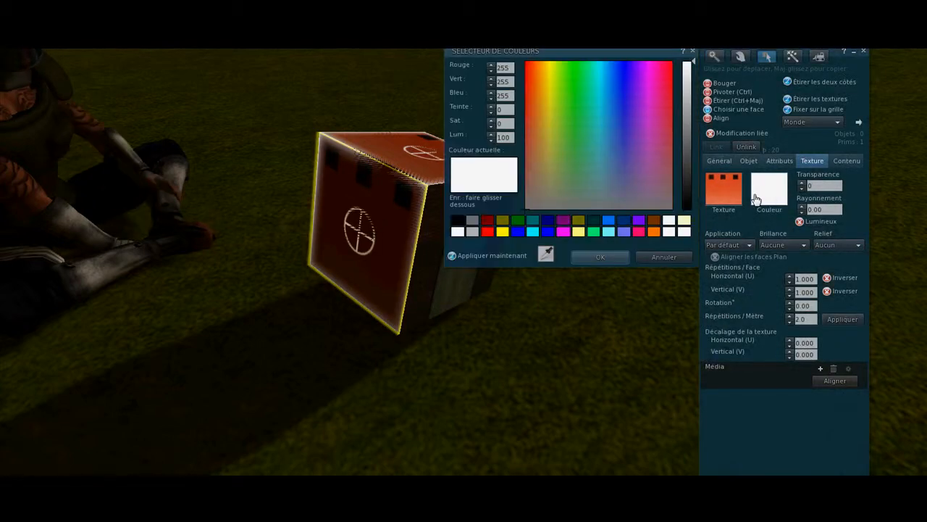
left_click(565, 232)
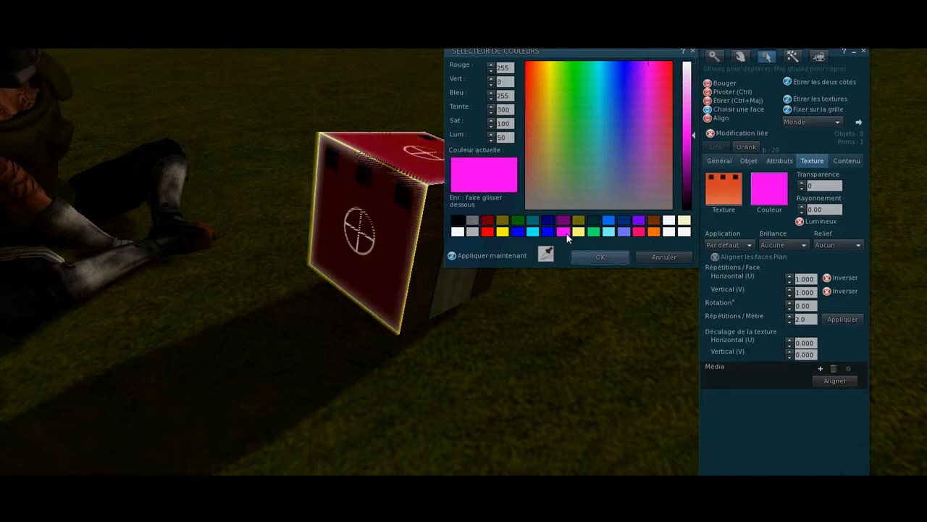
left_click(598, 257)
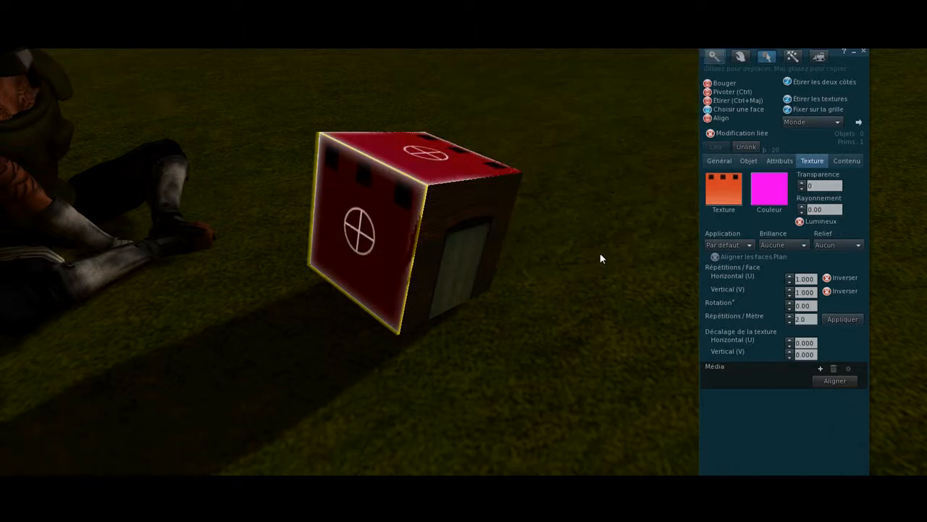
Step: Set the transparency of the selected top and side faces to 100 and close the build window
left_click(800, 182)
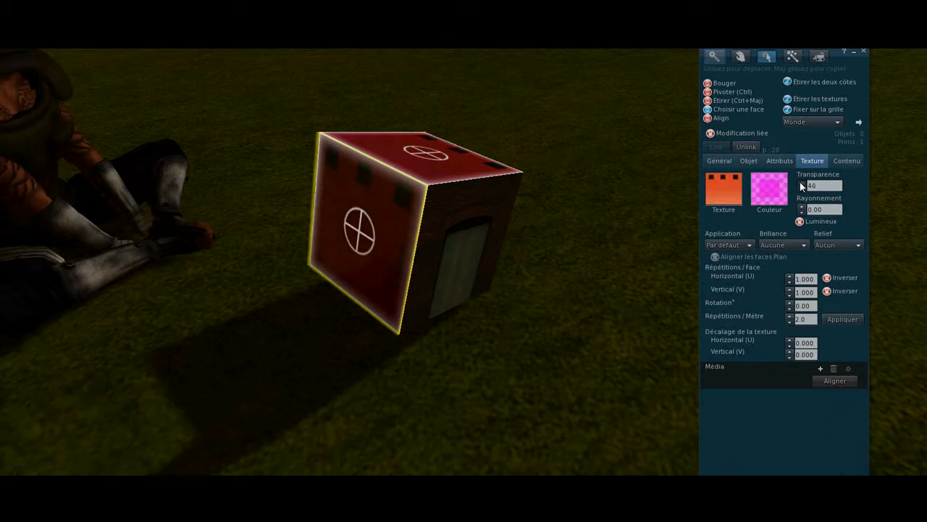
left_click_drag(800, 181, 799, 182)
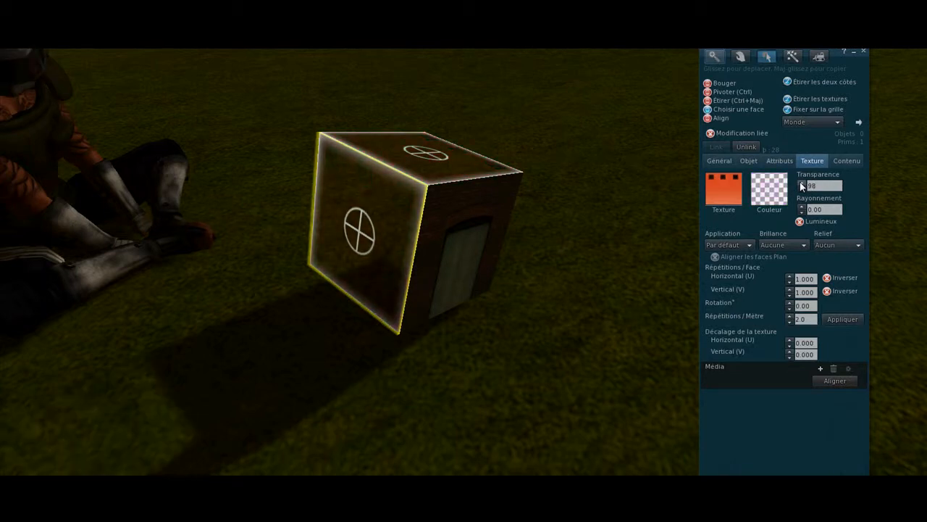
left_click(800, 182)
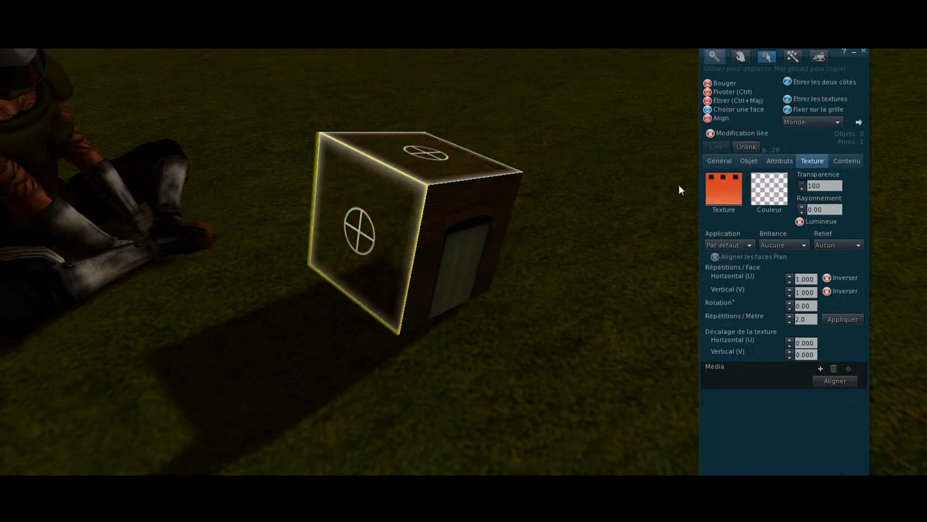
left_click(863, 51)
Step: Examine the partly transparent cube from the doorway side and from the opposite side
left_click_drag(467, 279, 434, 334, "ctrl+alt")
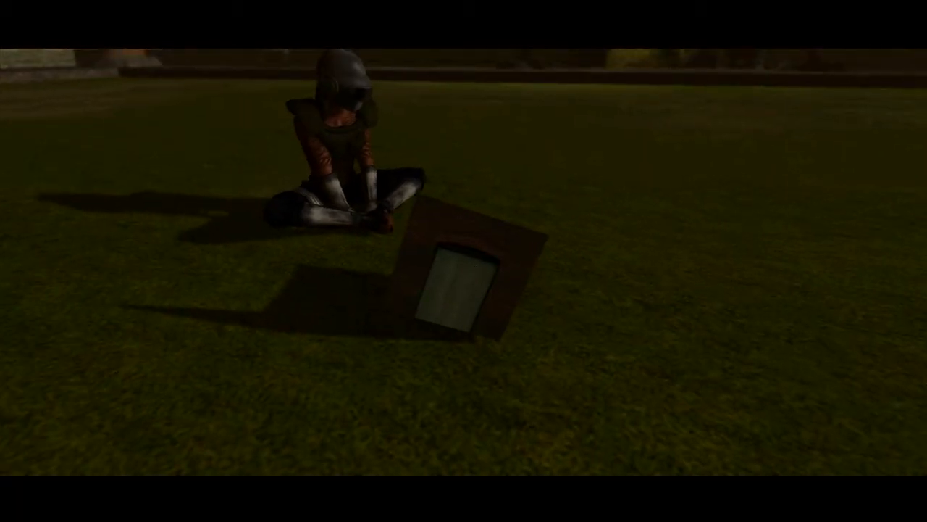
left_click_drag(475, 266, 156, 218, "ctrl+alt")
left_click_drag(461, 250, 410, 250, "ctrl+alt")
left_click_drag(544, 251, 568, 271, "ctrl+alt")
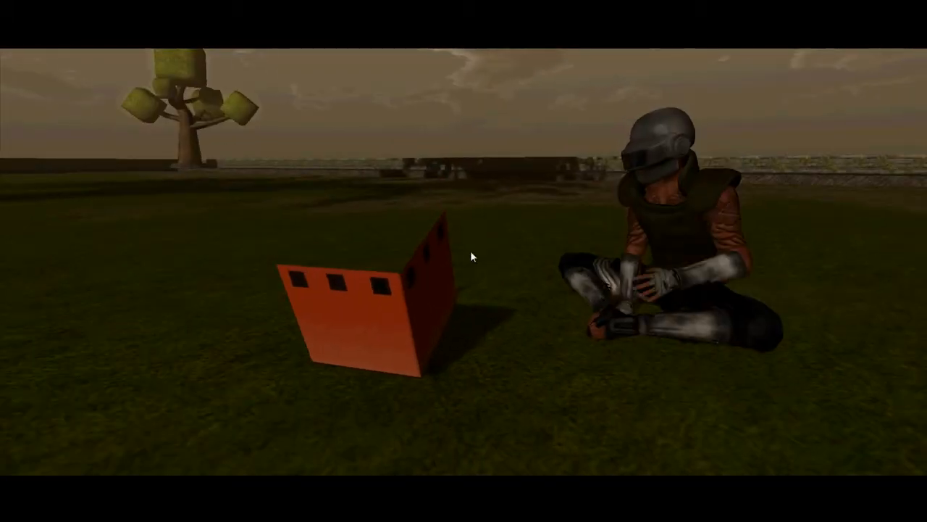